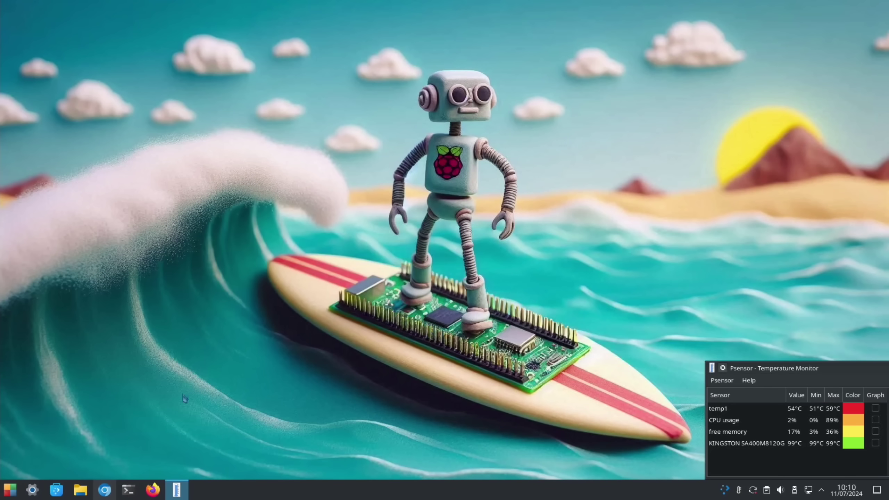
Bring up the browser and read through the sunfounder/pironman README, from the file list to the install commands and usage options
click(112, 494)
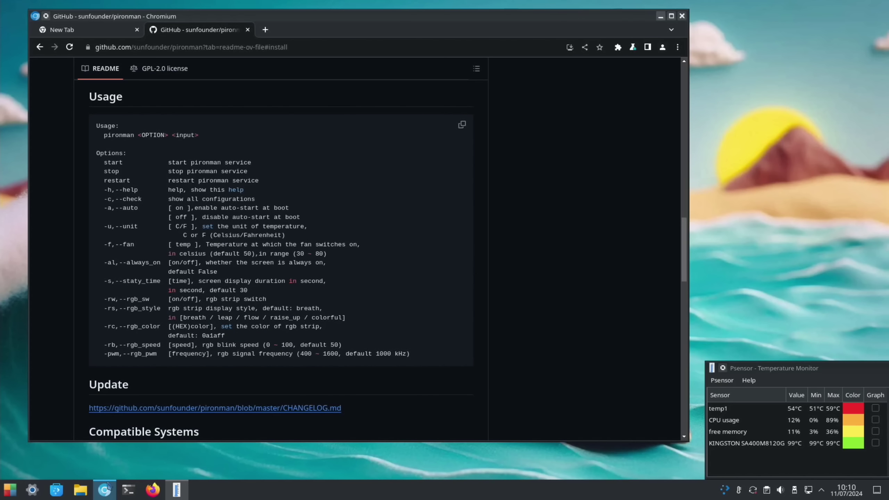
scroll(161, 200, up, 6)
scroll(161, 200, up, 15)
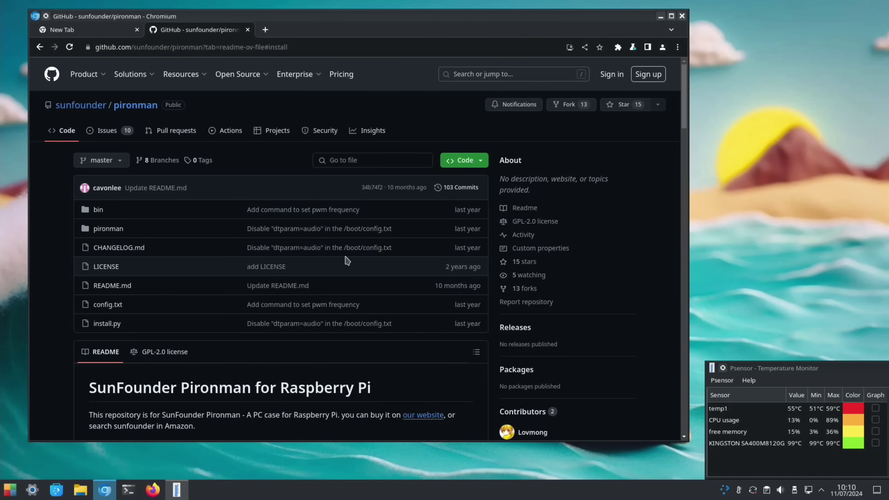
scroll(455, 242, down, 10)
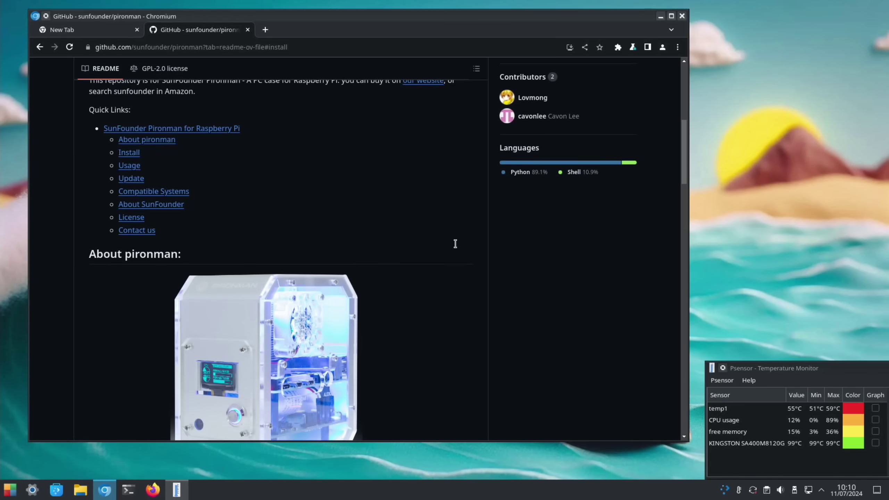
scroll(457, 248, down, 5)
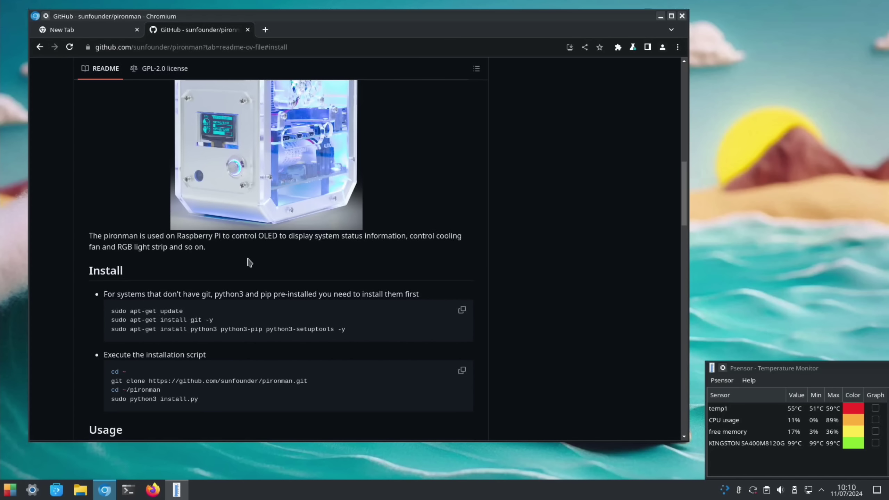
scroll(234, 267, up, 10)
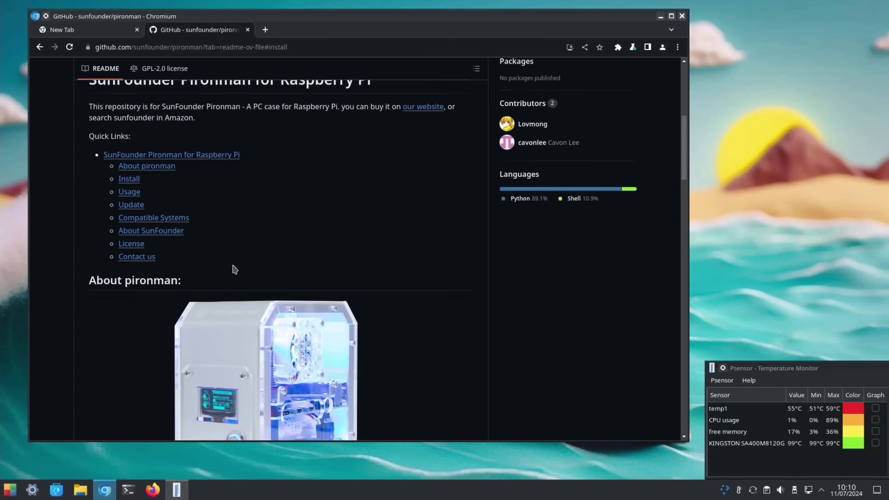
scroll(278, 228, down, 10)
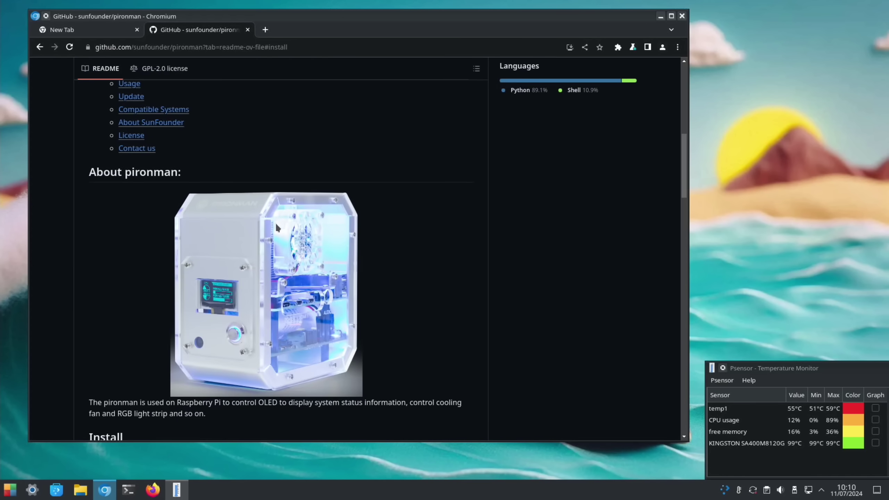
scroll(278, 227, down, 3)
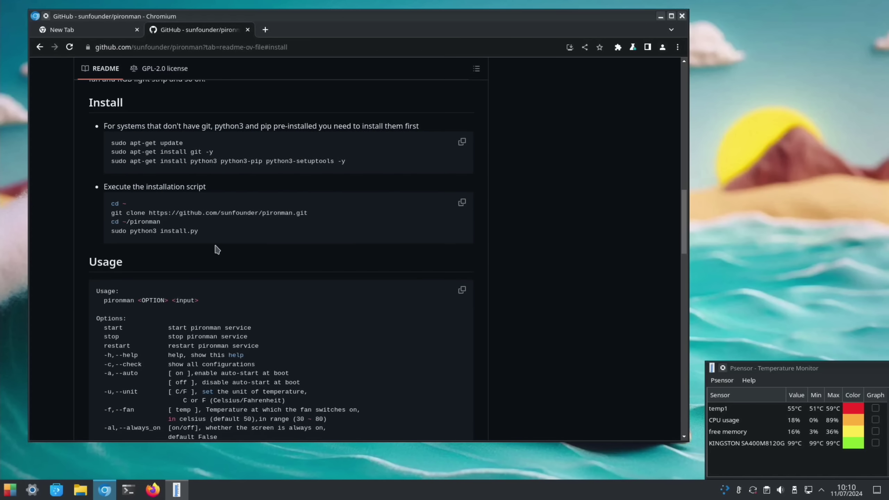
scroll(212, 232, down, 4)
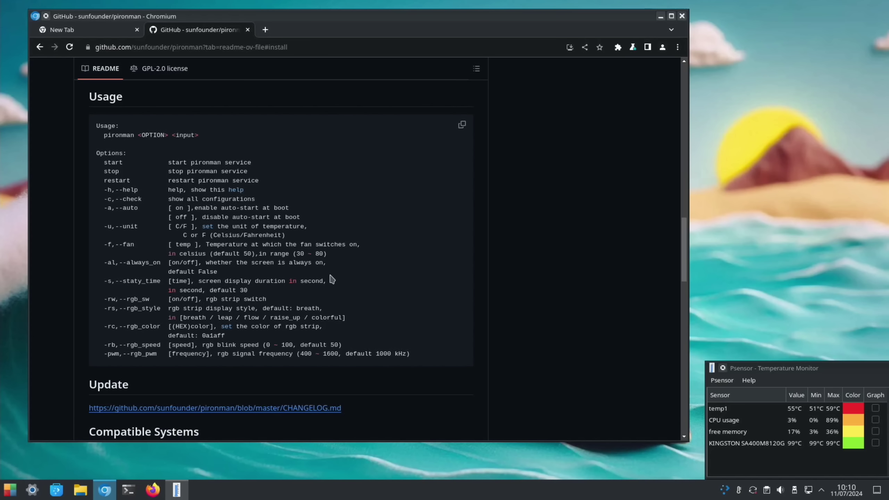
Open a terminal, move it beside the README's usage list, and run "pironman -f 45" to set the fan's switch-on temperature
key(ctrl+alt+t)
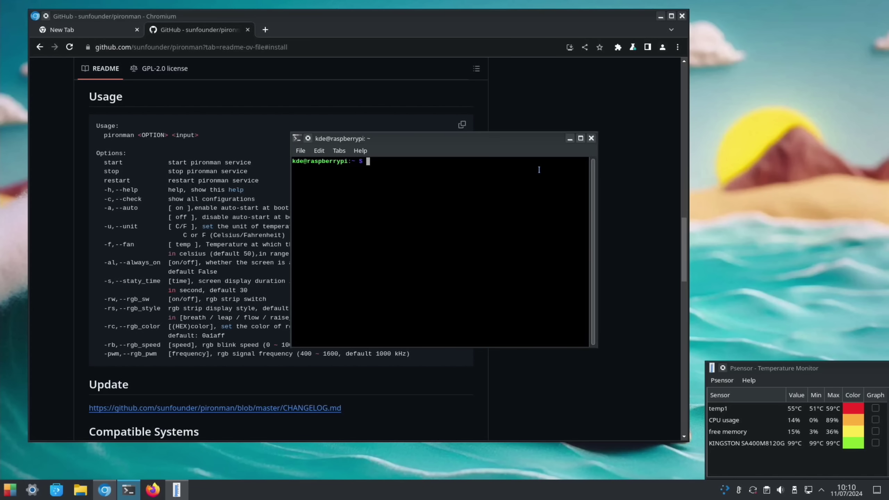
text(neofetch)
key(Up)
drag(434, 138, 638, 124)
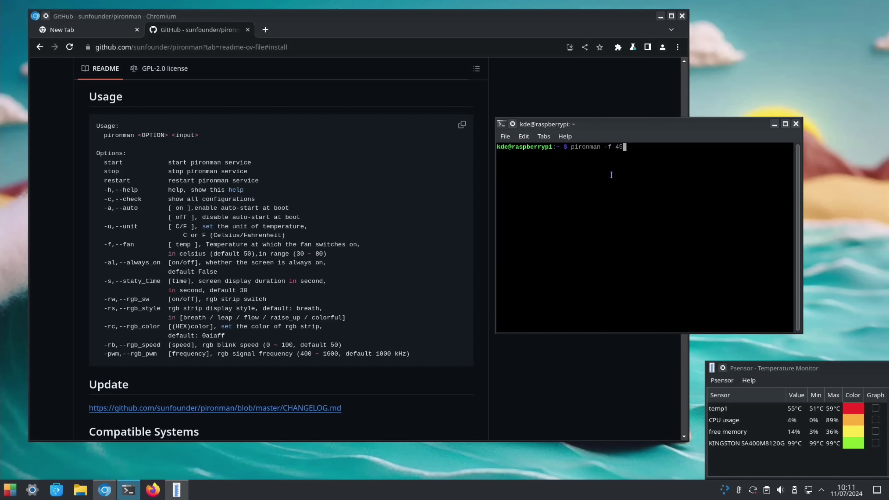
key(Return)
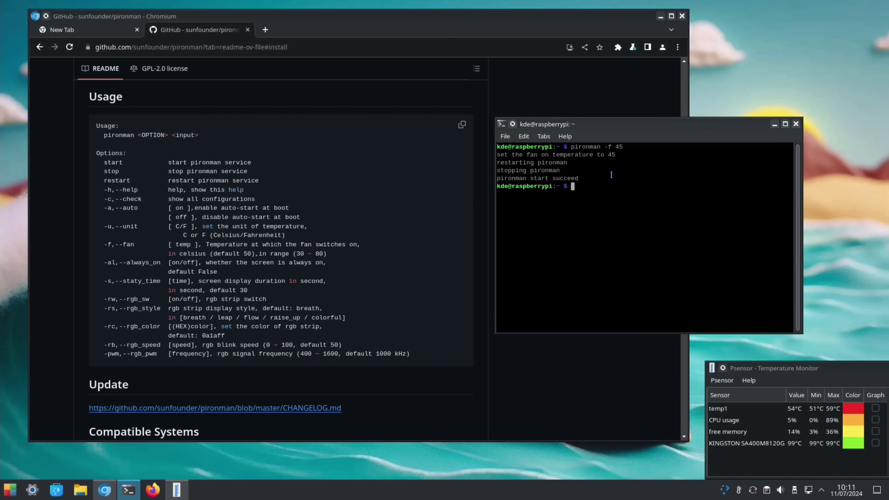
Set the fan's switch-on temperature to 65 with "pironman -f 65", and open the application launcher
key(Up)
key(BackSpace)
key(BackSpace)
text(65)
key(Return)
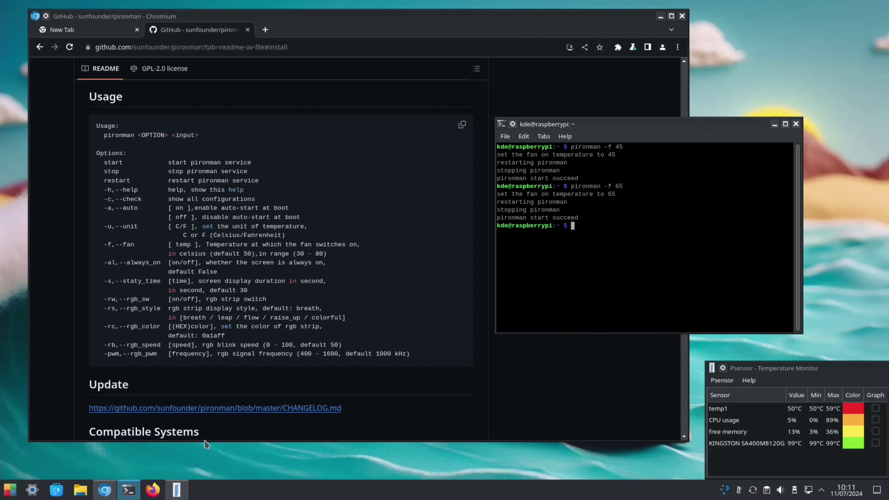
key(super)
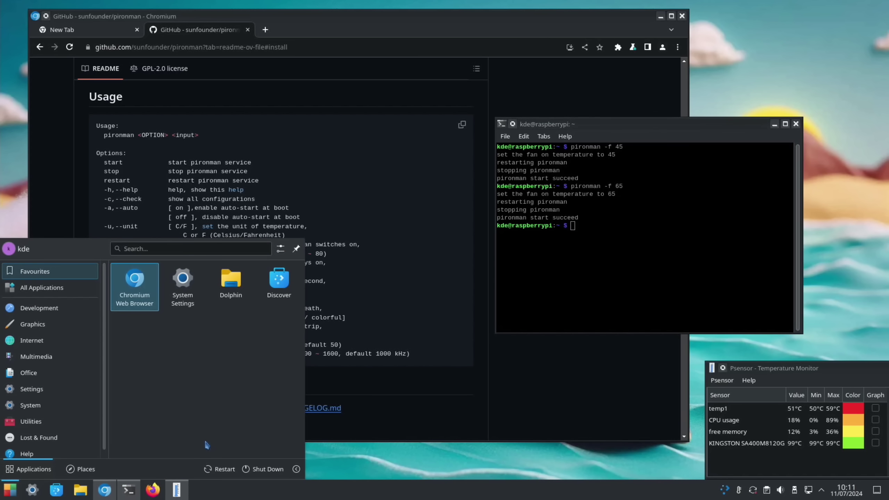
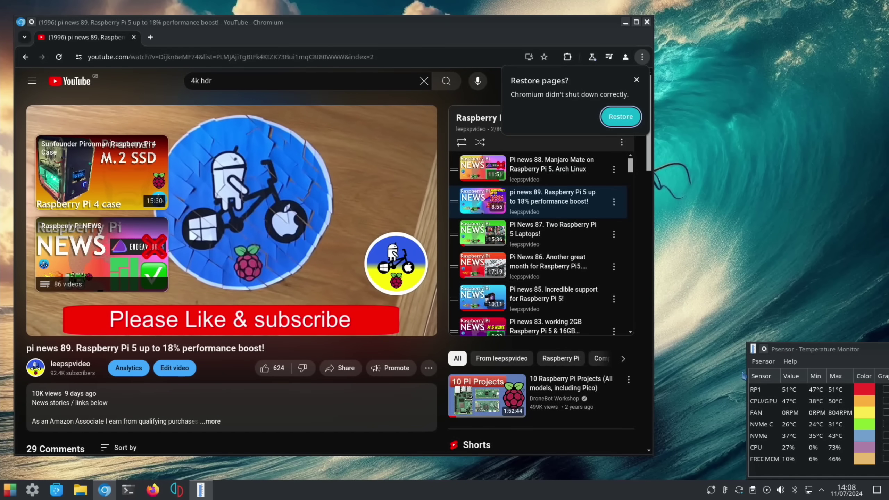
Open a new terminal over the YouTube page and run neofetch to show the system information
key(ctrl+alt+t)
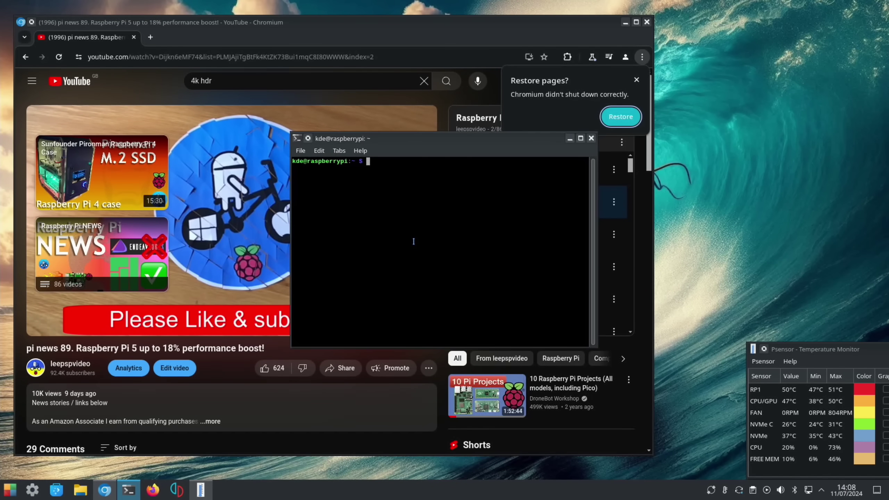
text(neofet)
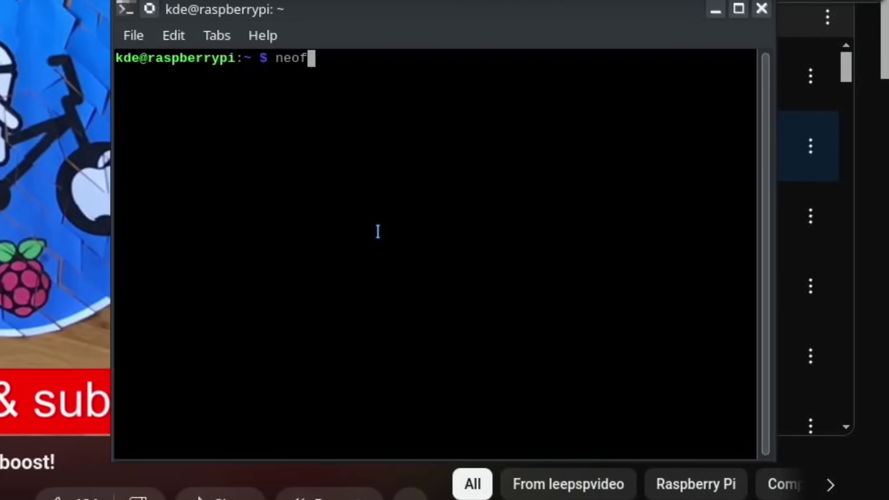
text(ch)
key(Return)
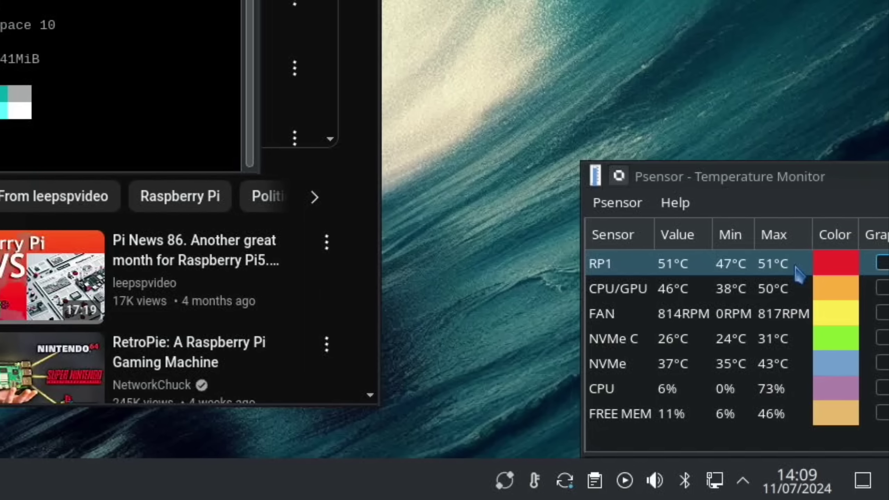
Examine the RP1, CPU/GPU, fan, NVMe and free memory readings in the Psensor temperature monitor
click(691, 313)
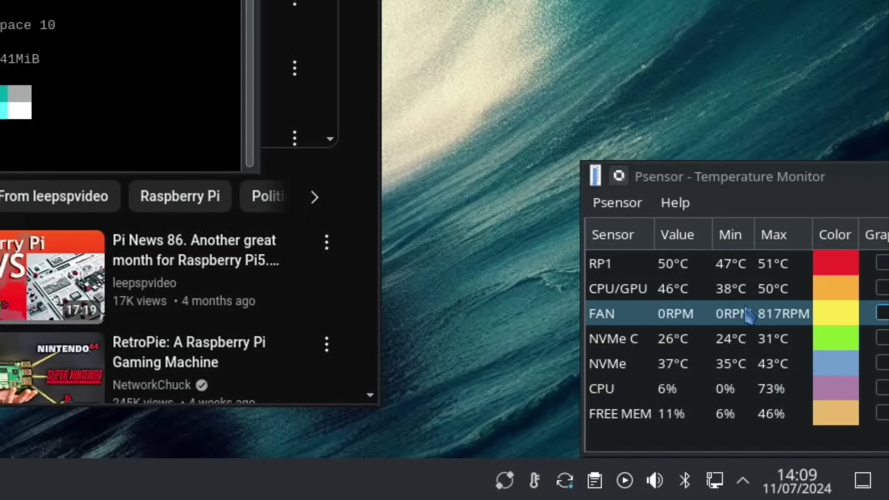
click(702, 268)
click(707, 289)
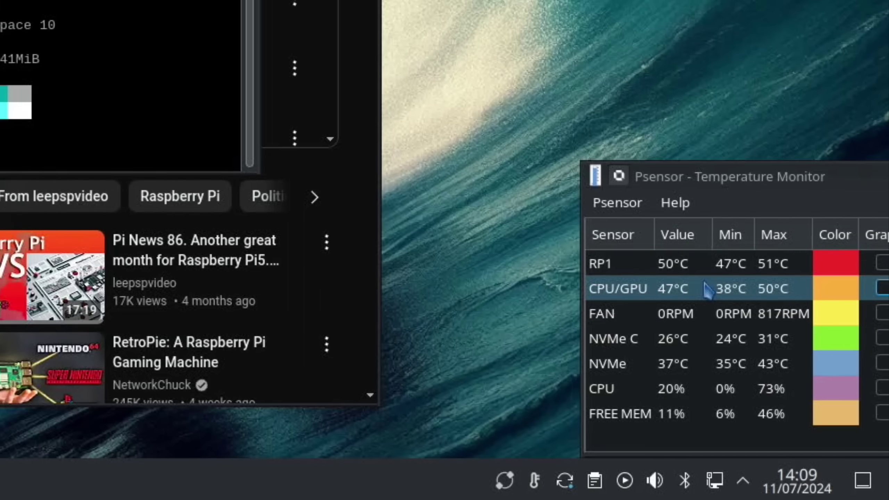
click(667, 314)
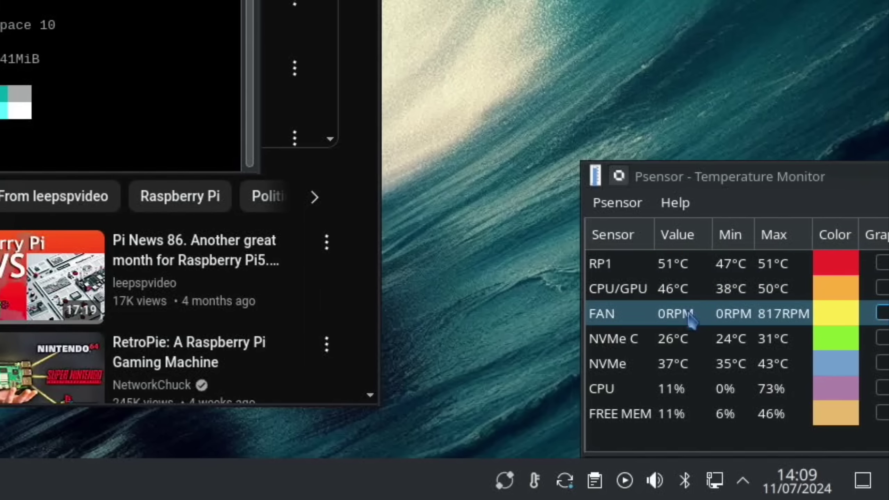
click(666, 414)
click(671, 315)
click(688, 398)
click(675, 413)
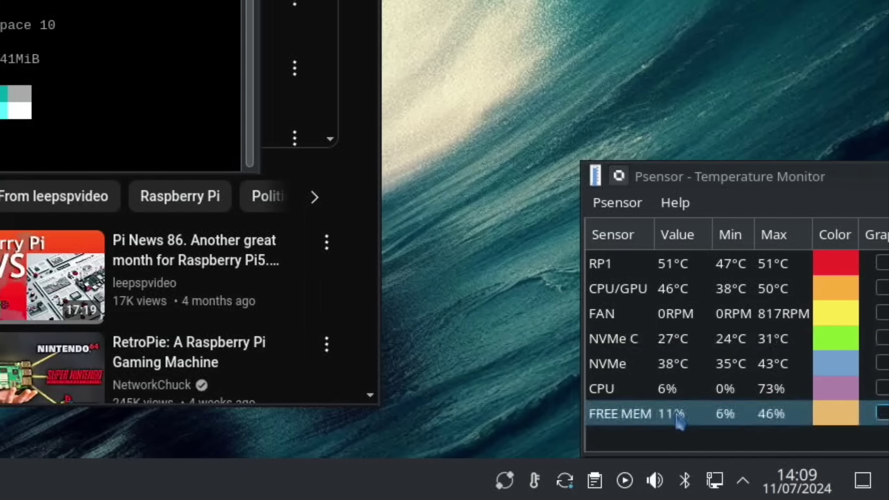
click(674, 345)
click(665, 413)
click(550, 361)
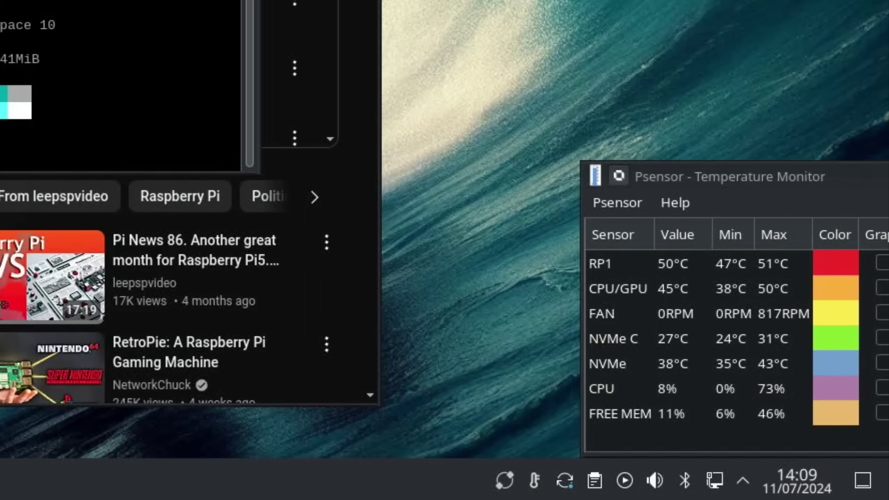
Close the neofetch terminal and search the web for "pironman 5 github" in the browser
key(ctrl+d)
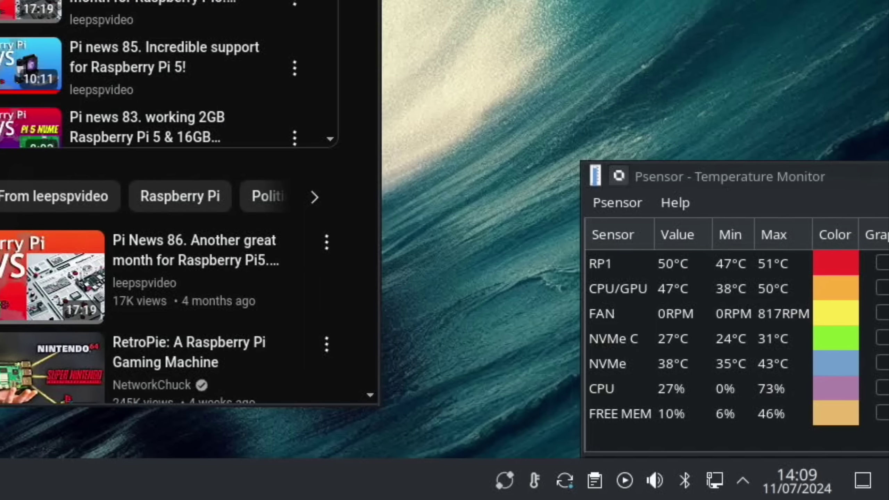
click(173, 56)
text(pironm)
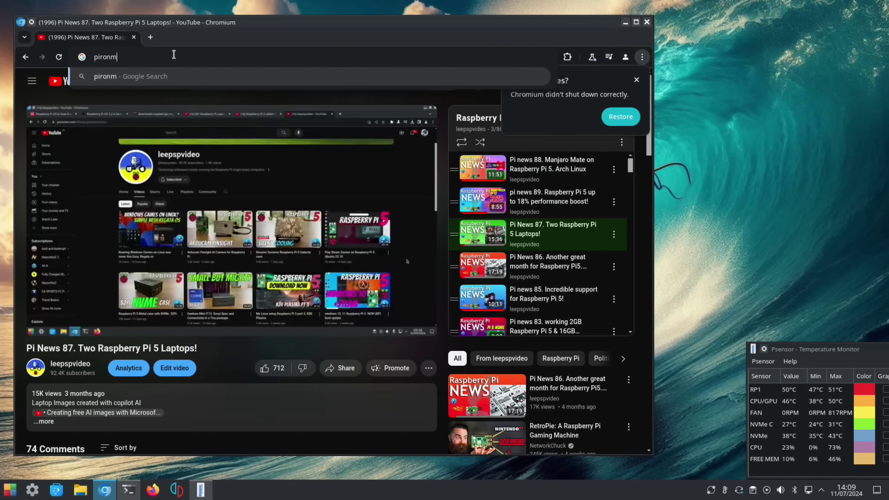
text(an 5)
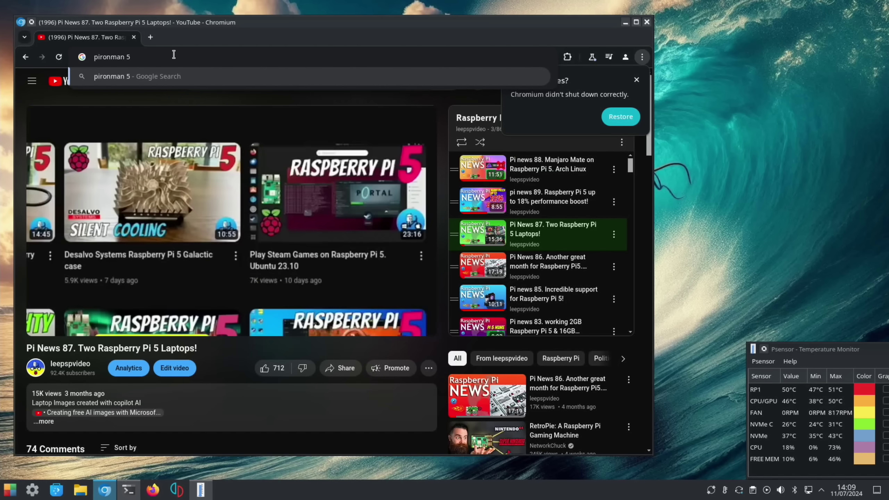
text( github)
key(Return)
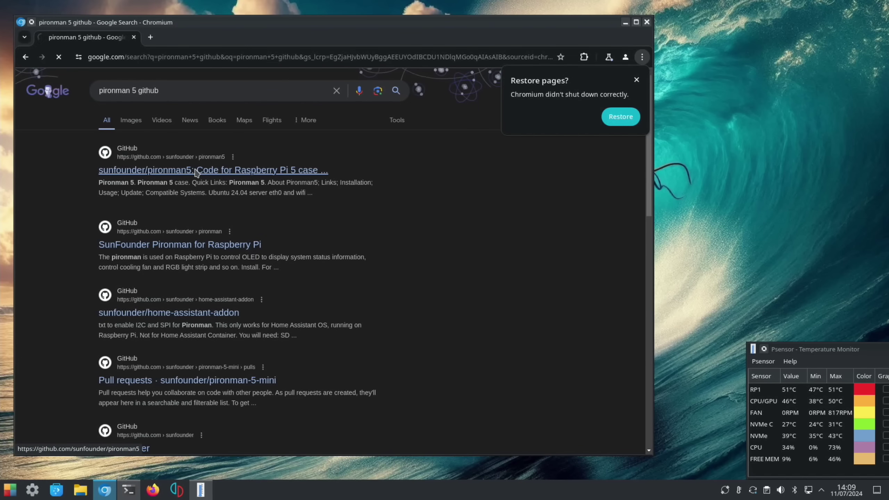
Open the sunfounder/pironman5 repository from the search results and review its installation commands and compatible systems
click(196, 171)
scroll(158, 222, down, 10)
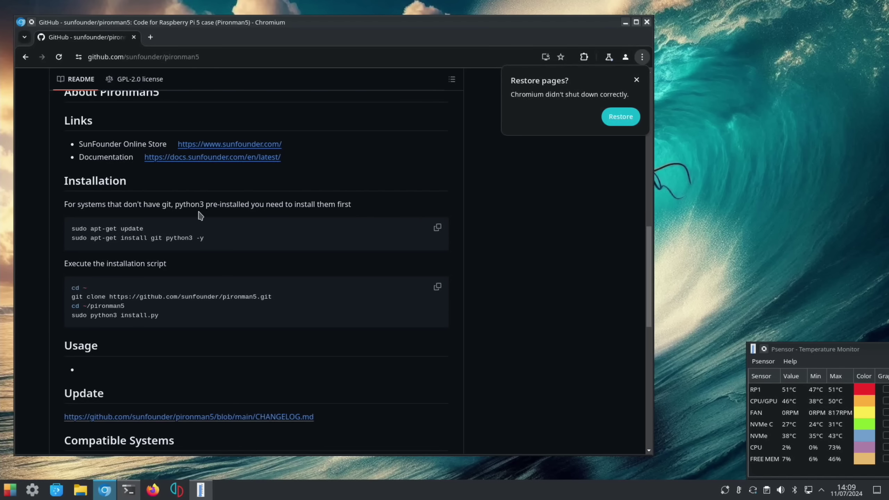
scroll(200, 215, down, 5)
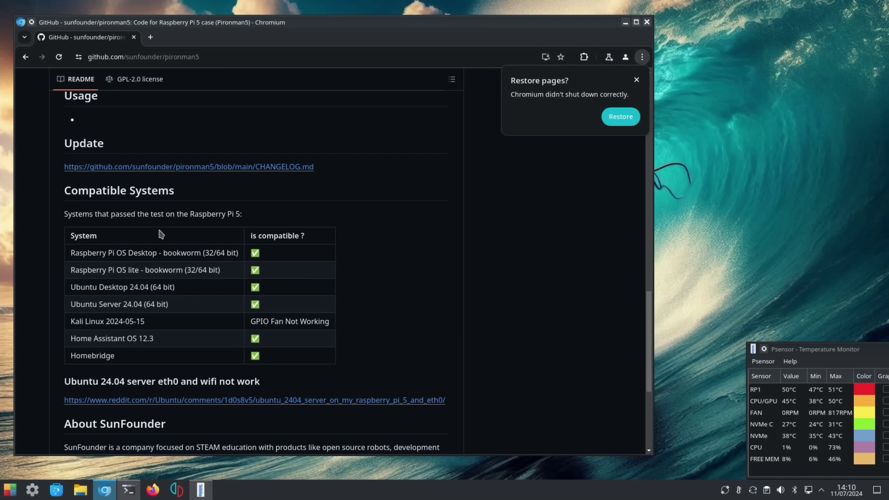
scroll(161, 234, up, 7)
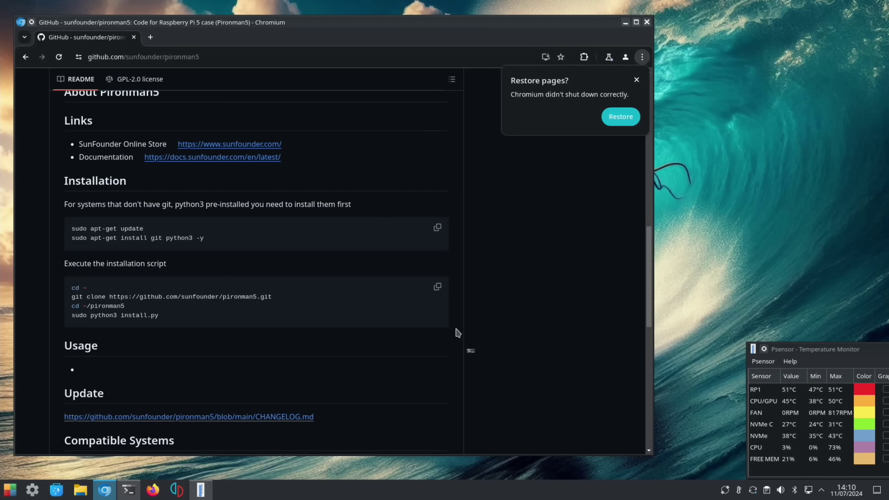
Paste the pironman5 installation script commands into the new terminal and run them
right_click(368, 266)
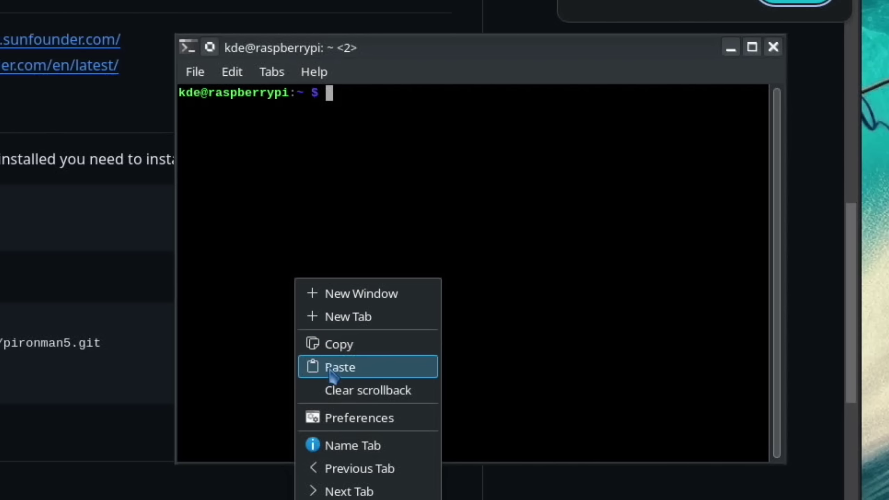
click(386, 307)
key(Return)
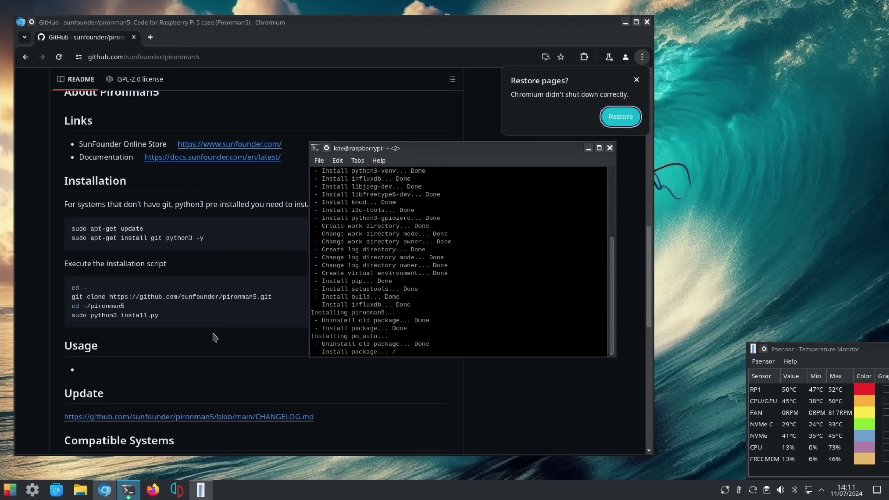
Look through the pironman5 README and its Usage section for usage instructions, and return to the terminal running the installer
scroll(215, 337, down, 15)
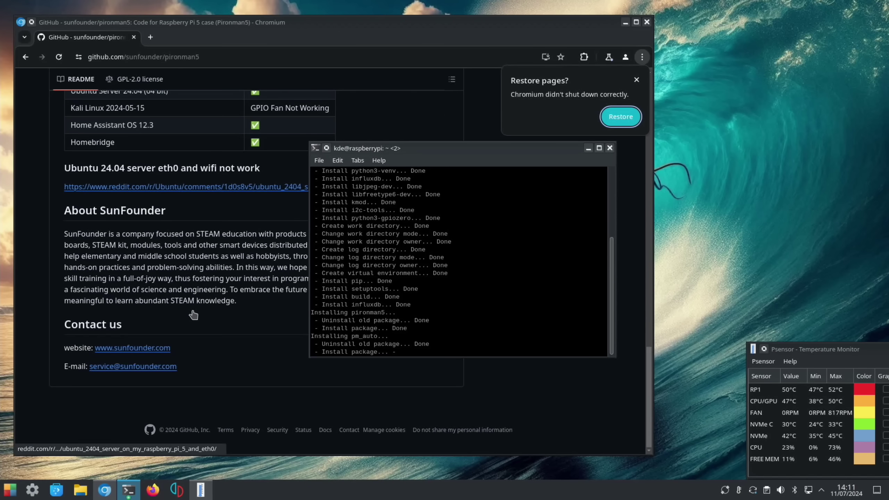
scroll(193, 315, up, 15)
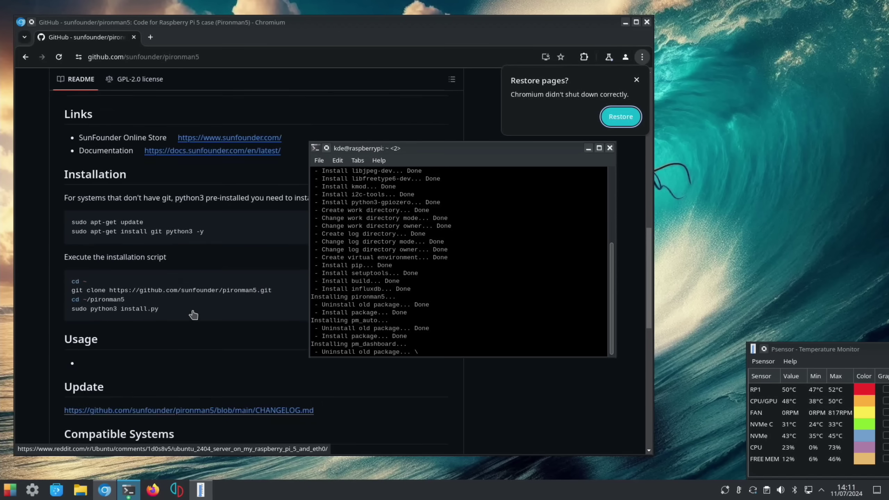
scroll(193, 315, up, 20)
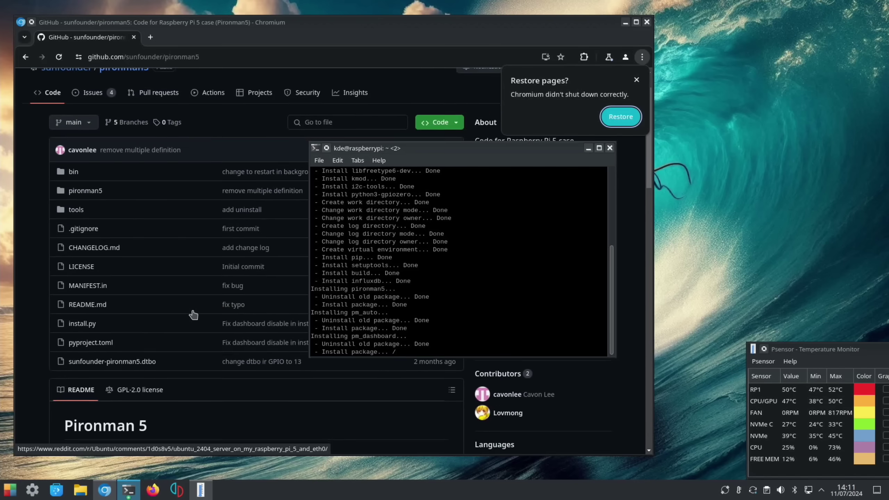
scroll(193, 316, down, 9)
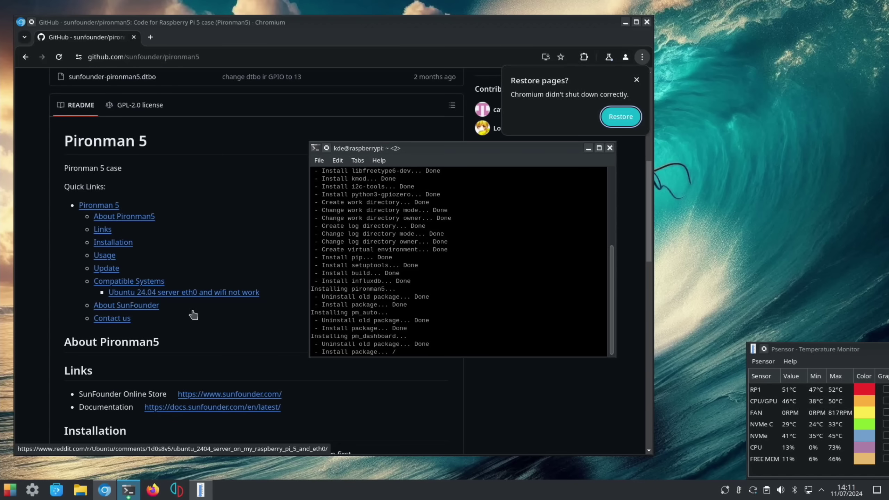
click(105, 255)
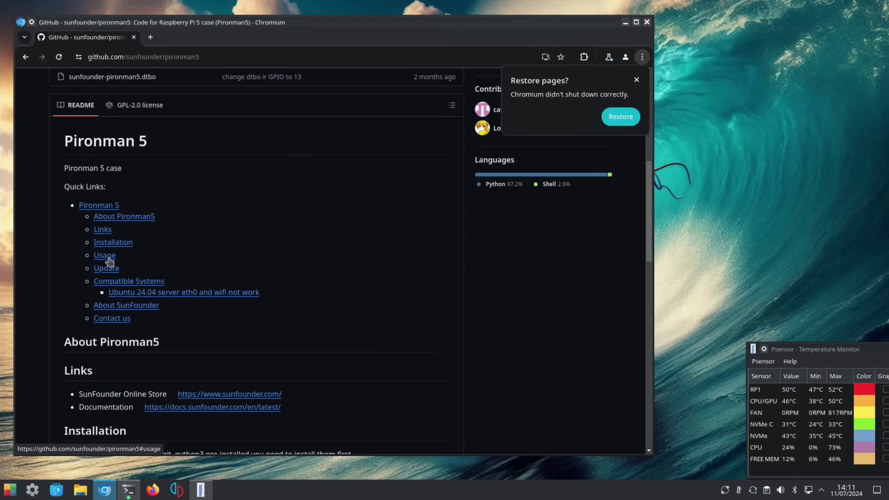
scroll(122, 273, up, 5)
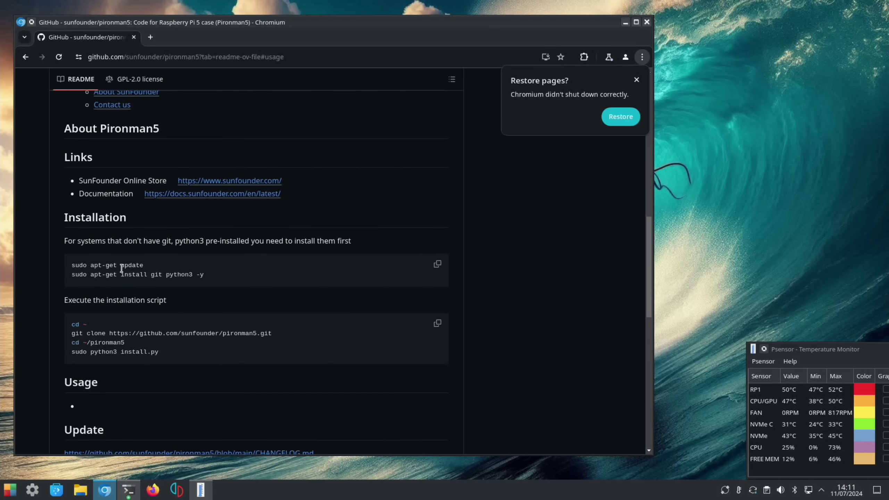
scroll(179, 280, up, 5)
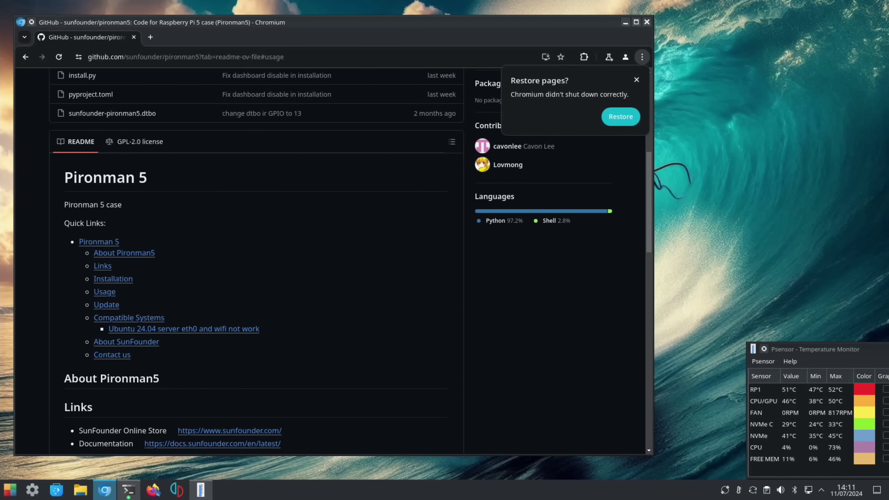
click(129, 490)
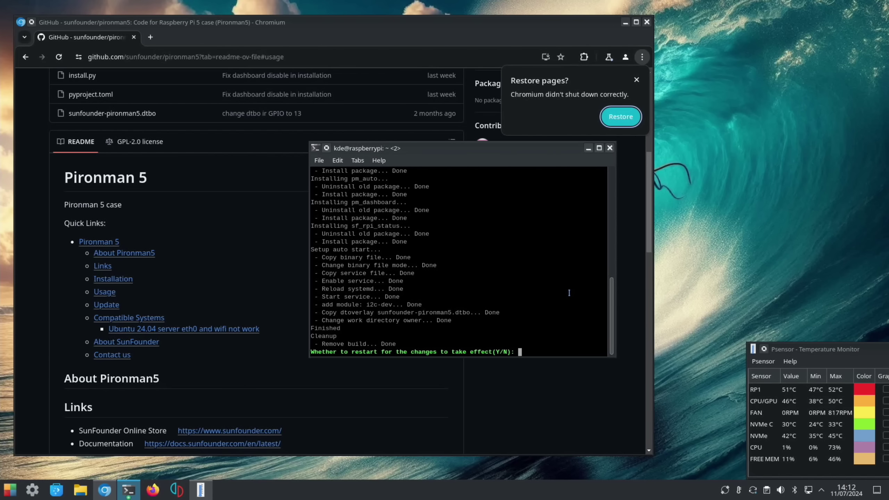